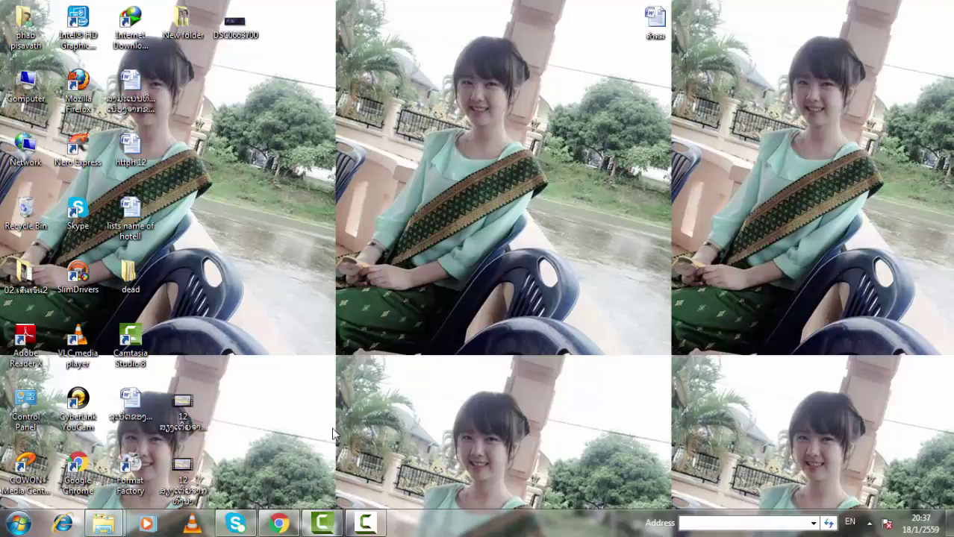
Step: Switch to Google Chrome and open google.com in the new tab
{"action": "left_click", "coordinate": [278, 524]}
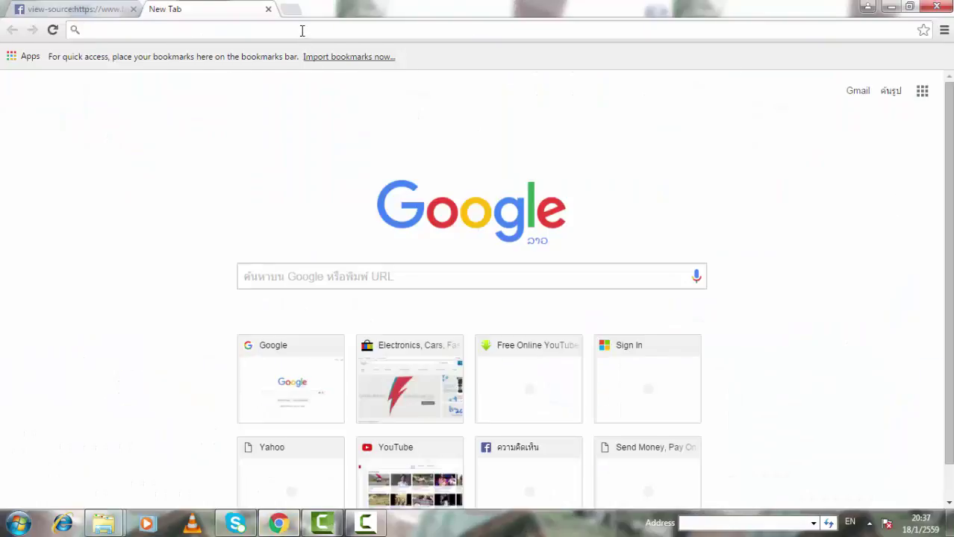
{"action": "left_click", "coordinate": [302, 30]}
{"action": "type", "text": "google.com"}
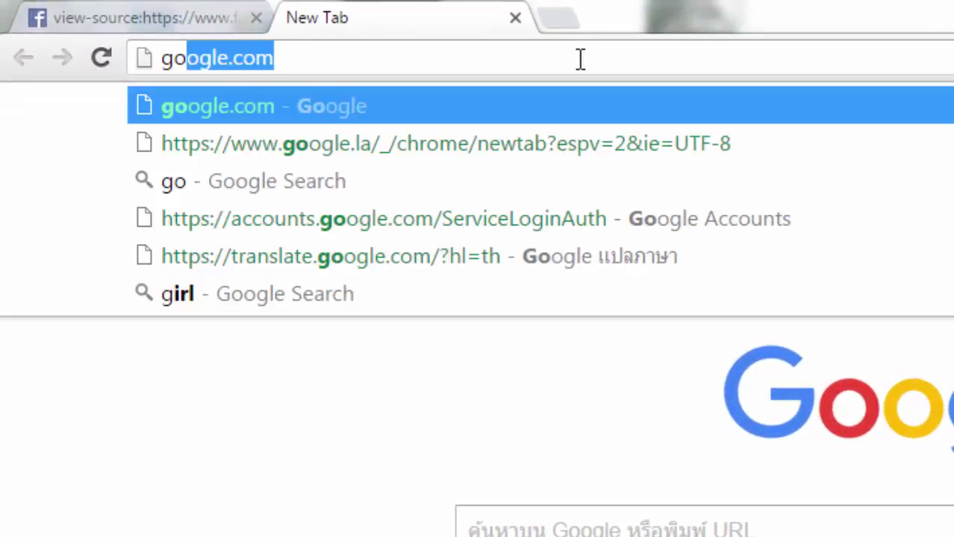
{"action": "key", "text": "Return"}
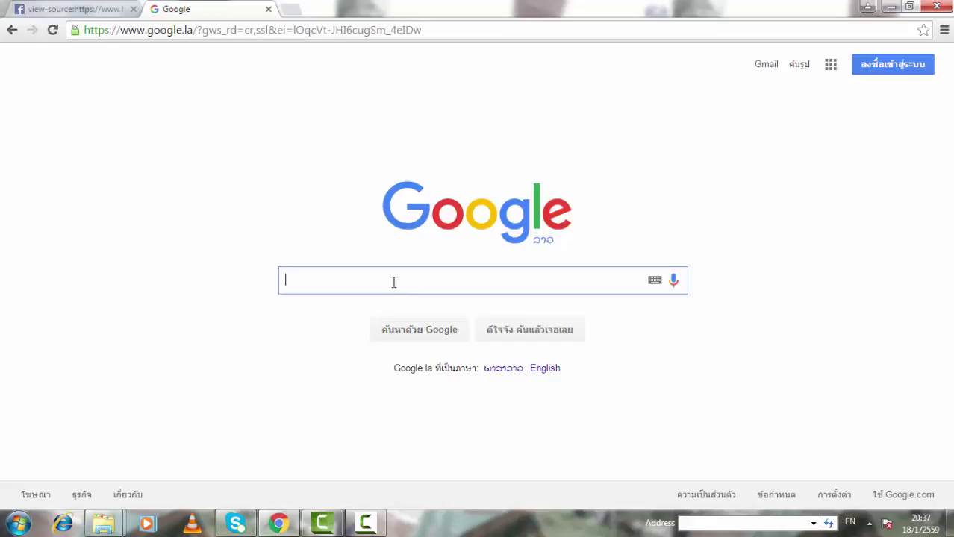
Step: Search Google for "translate" and open the "Google แปลภาษา" result at translate.google.com/?hl=th
{"action": "type", "text": "c"}
{"action": "key", "text": "BackSpace"}
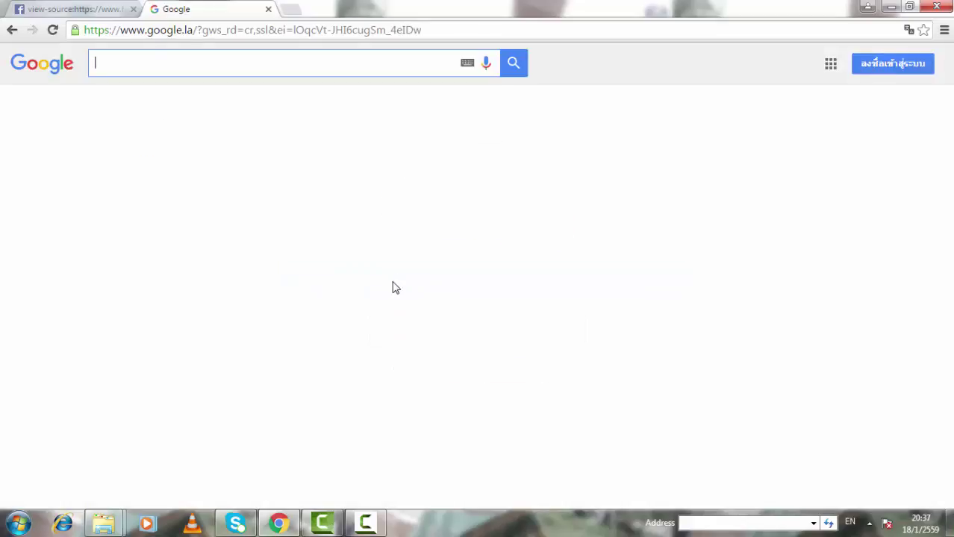
{"action": "type", "text": "tra"}
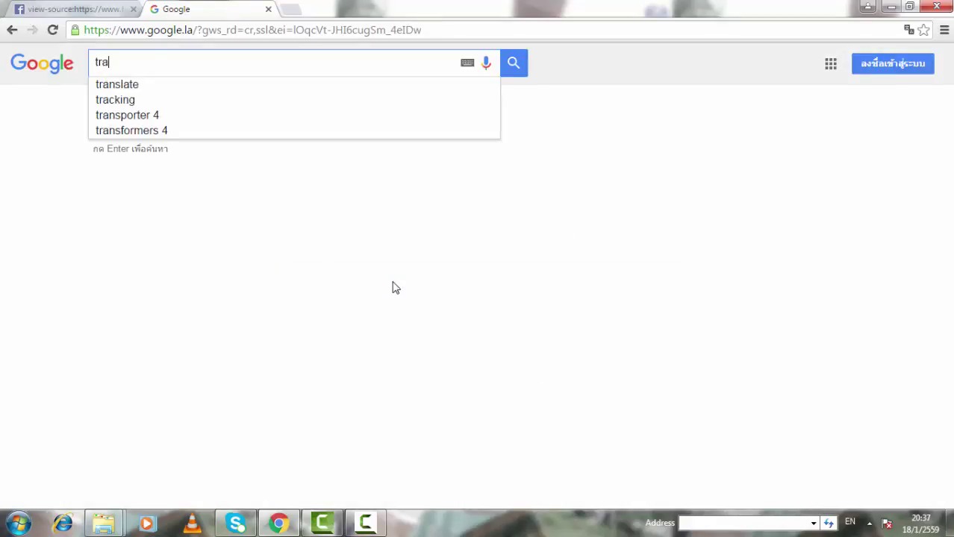
{"action": "type", "text": "slat"}
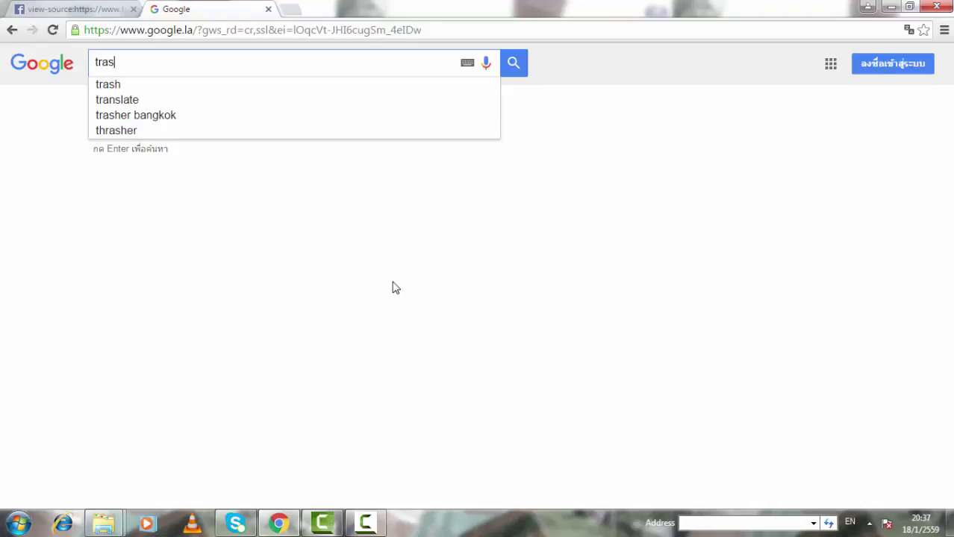
{"action": "type", "text": "e"}
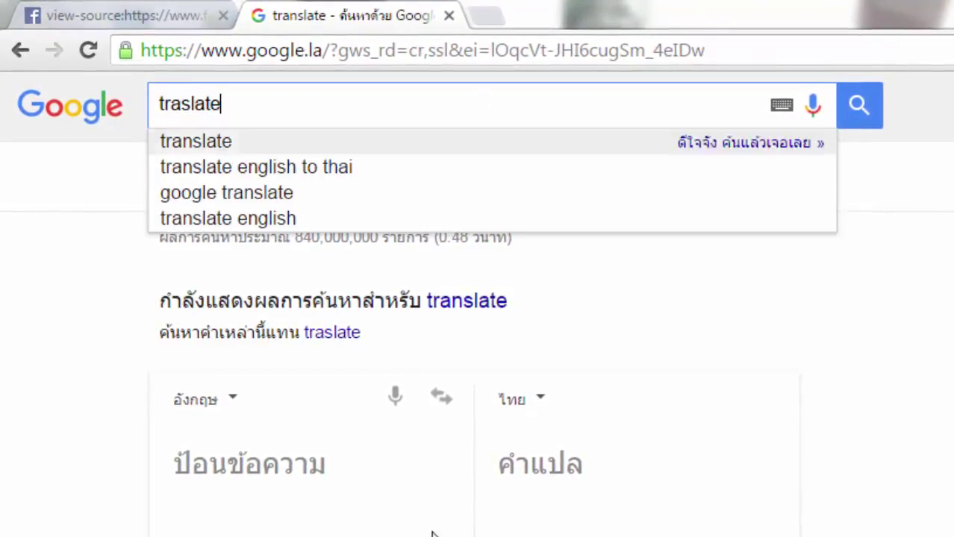
{"action": "left_click", "coordinate": [212, 144]}
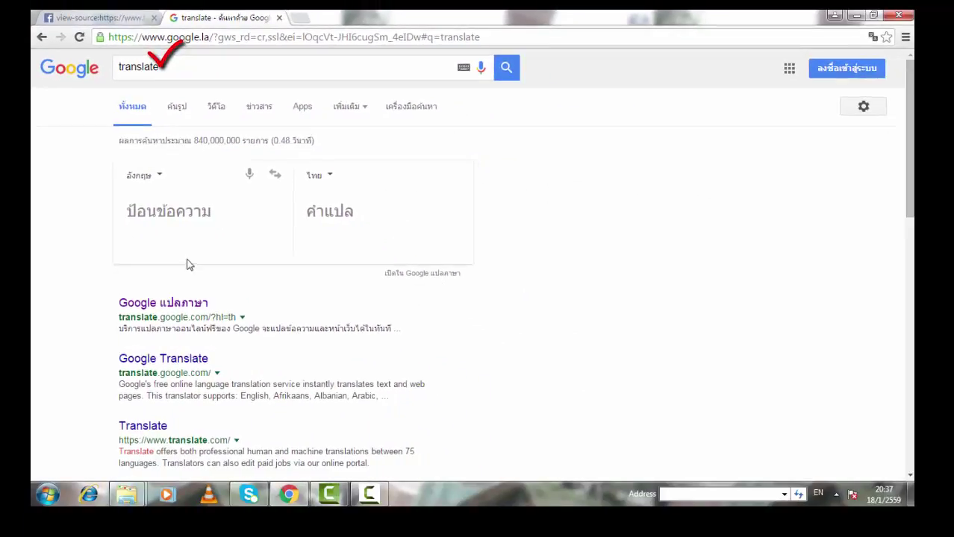
{"action": "scroll", "coordinate": [189, 265], "scroll_direction": "down", "scroll_amount": 1}
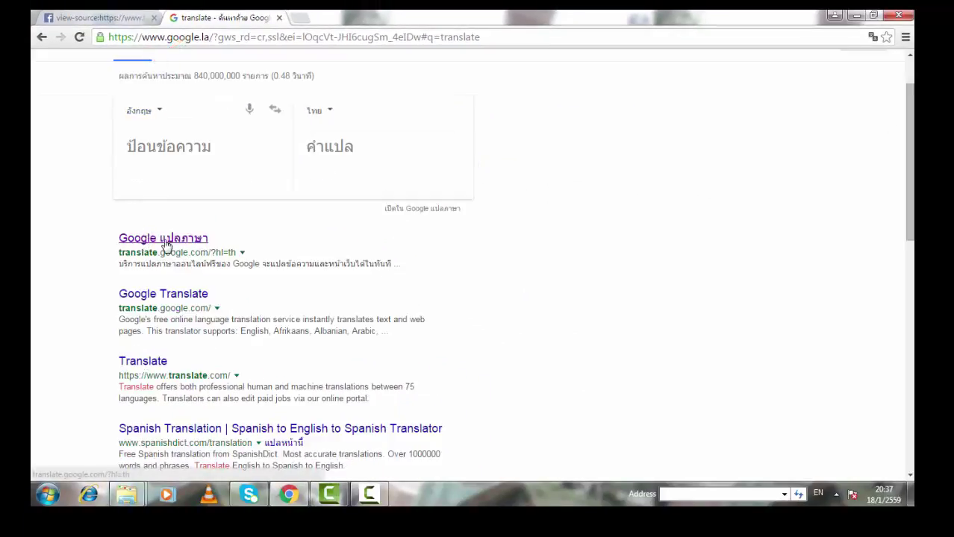
{"action": "left_click", "coordinate": [166, 244]}
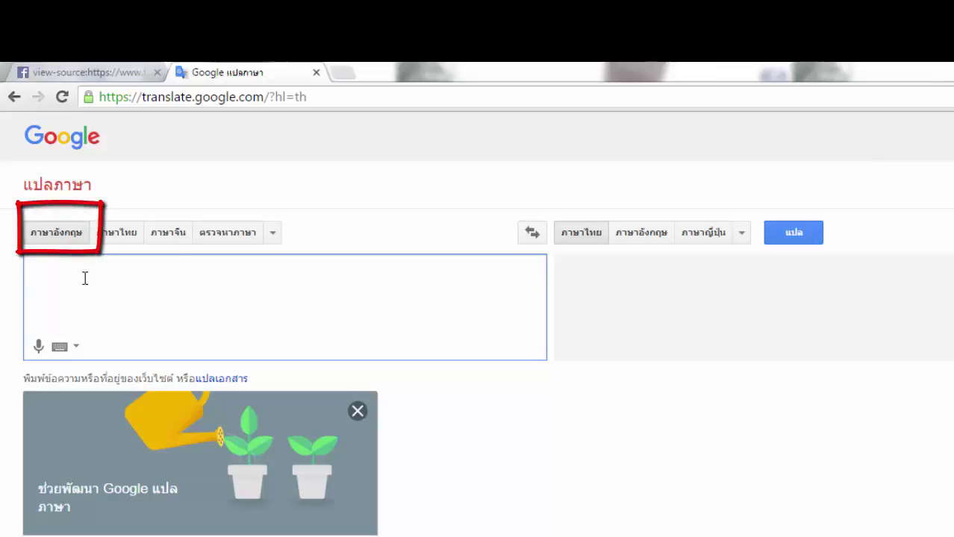
Step: Set the source language of the translation to Lao (ลาว)
{"action": "left_click", "coordinate": [117, 233]}
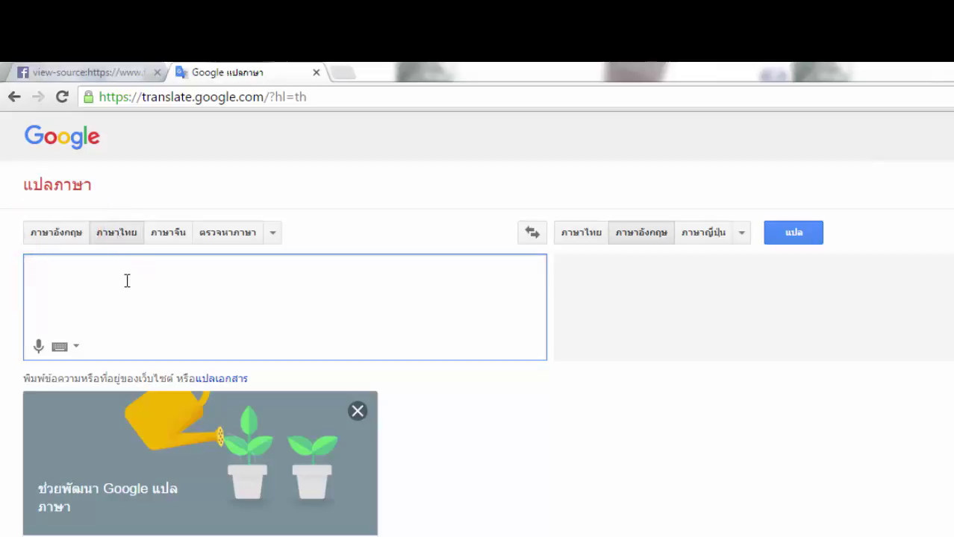
{"action": "left_click", "coordinate": [273, 232]}
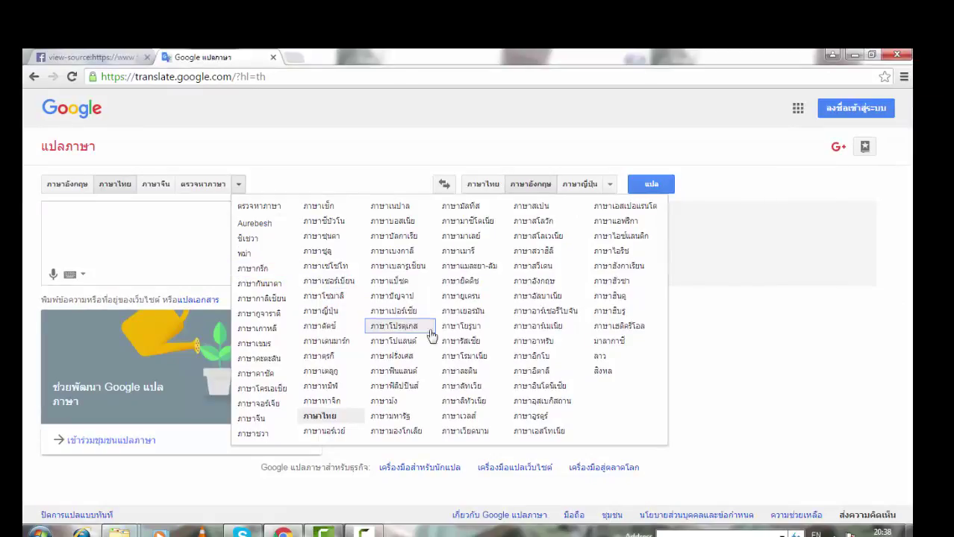
{"action": "left_click", "coordinate": [600, 359]}
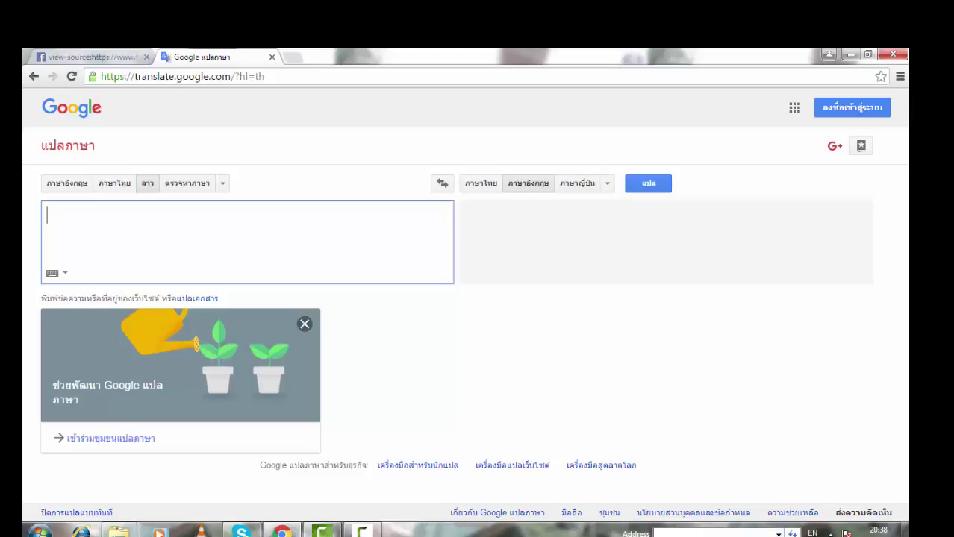
Step: Enter the Lao word "ເຮືອ" with the Lao keyboard layout and translate it into English and into Thai
{"action": "left_click", "coordinate": [812, 532]}
{"action": "left_click", "coordinate": [821, 494]}
{"action": "type", "text": "ເຮືອ"}
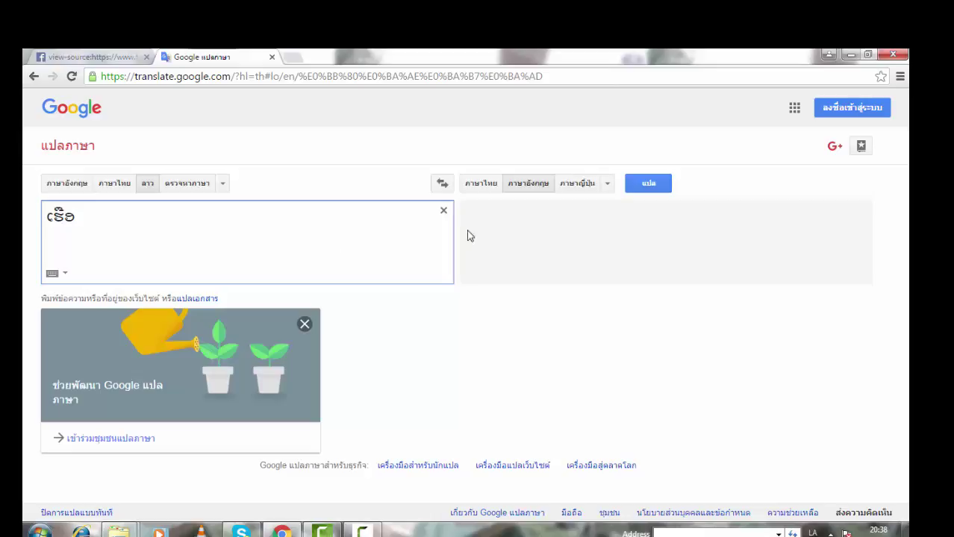
{"action": "left_click", "coordinate": [529, 189]}
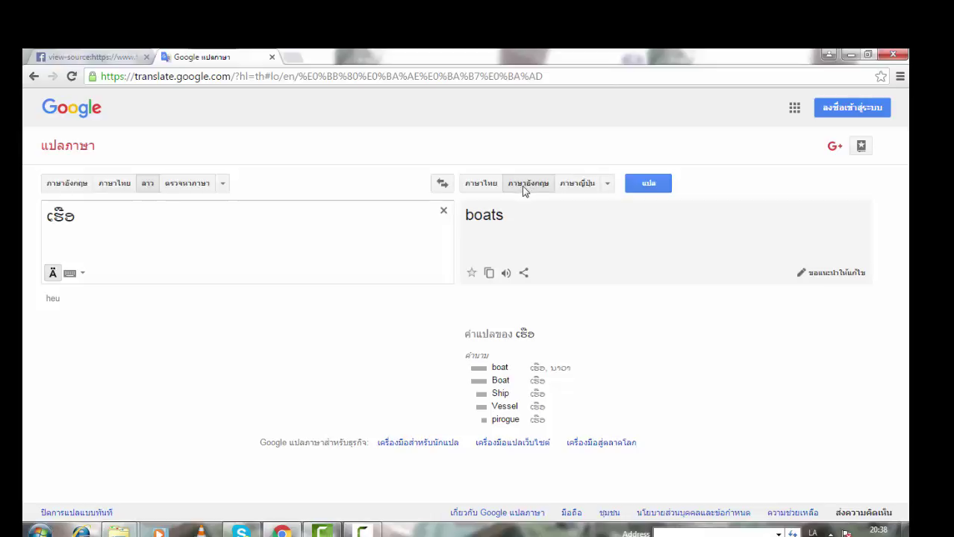
{"action": "left_click", "coordinate": [479, 189]}
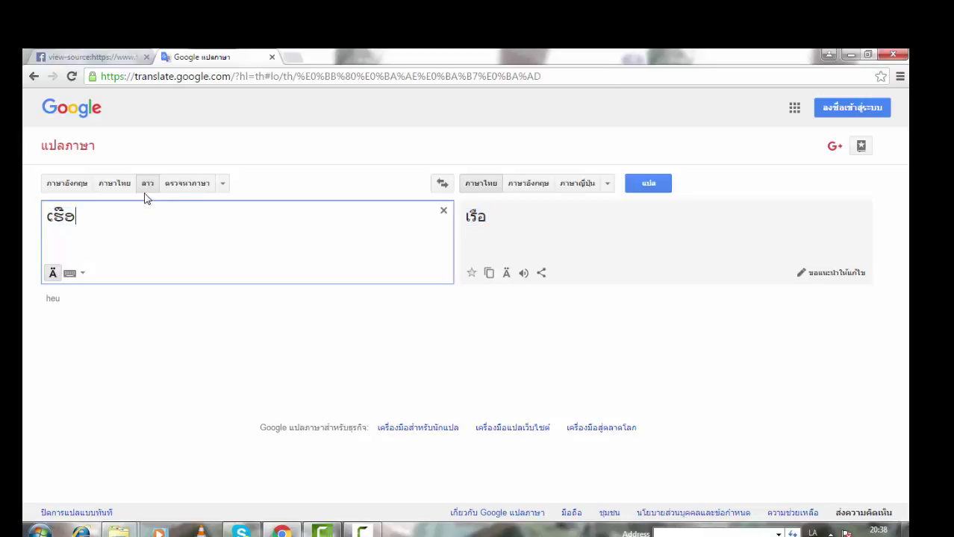
Step: Change the source language to English (ภาษาอังกฤษ) and delete the Lao word from the source text
{"action": "left_click", "coordinate": [69, 184]}
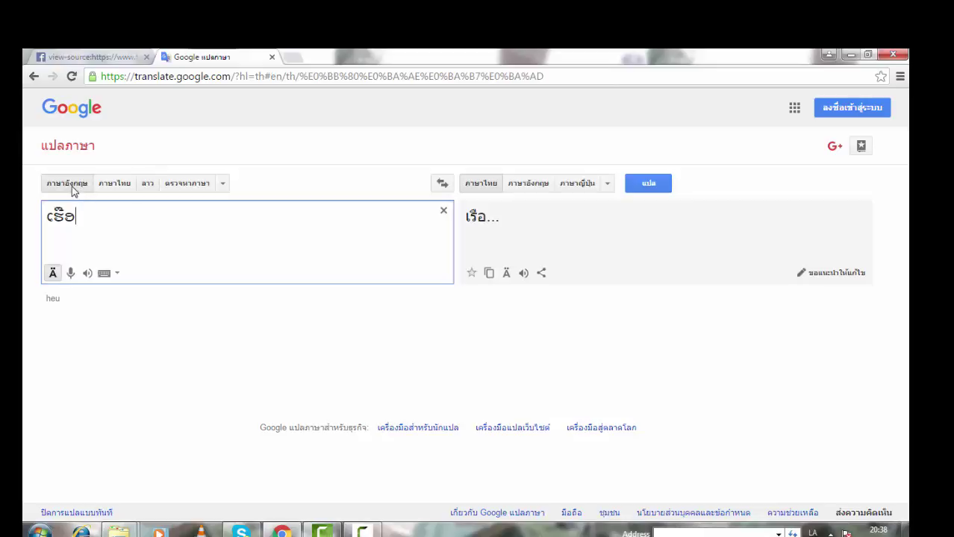
{"action": "left_click_drag", "start_coordinate": [93, 216], "coordinate": [47, 215]}
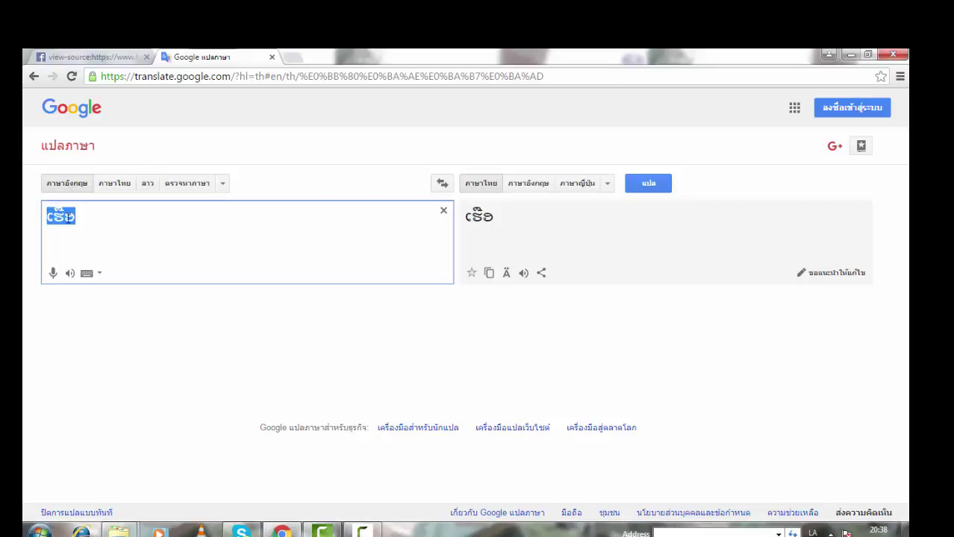
{"action": "left_click", "coordinate": [73, 217]}
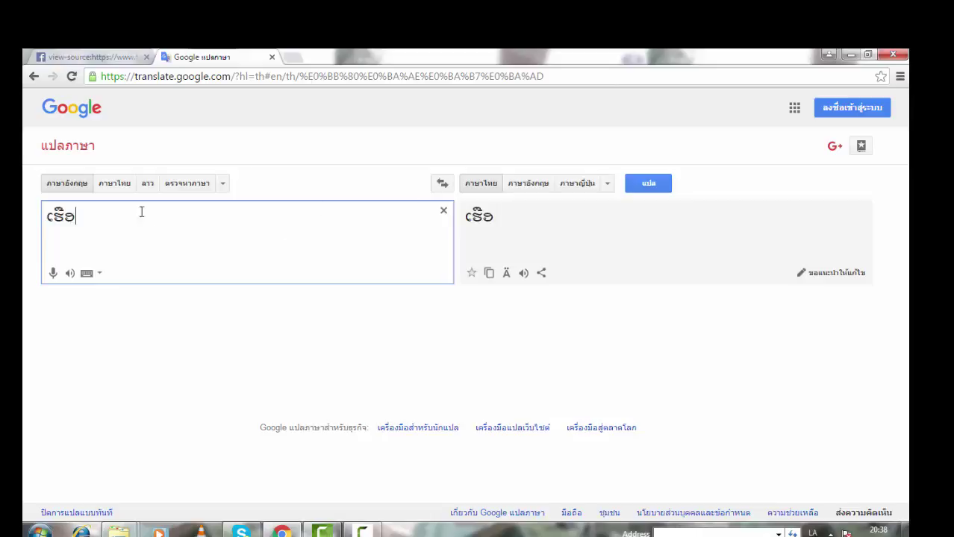
{"action": "left_click_drag", "start_coordinate": [83, 215], "coordinate": [40, 217]}
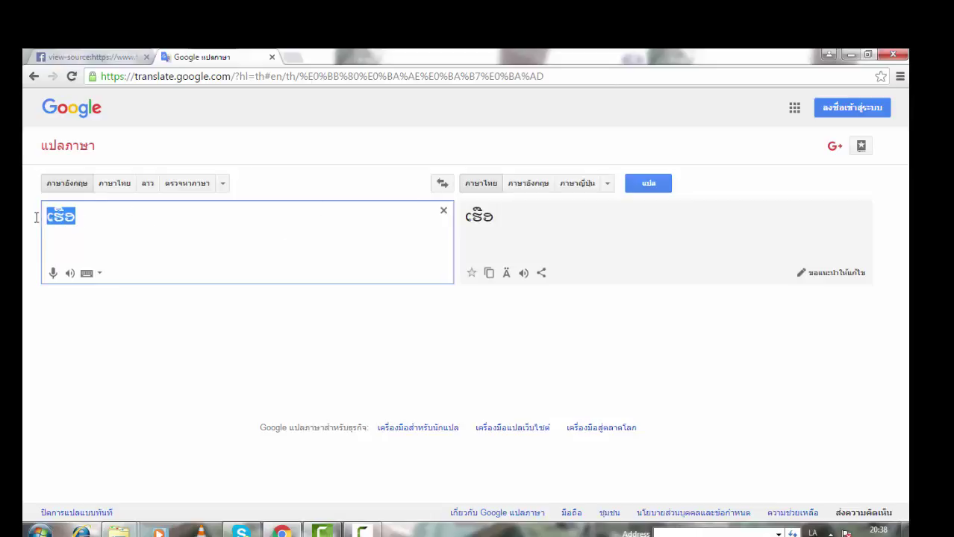
{"action": "key", "text": "BackSpace"}
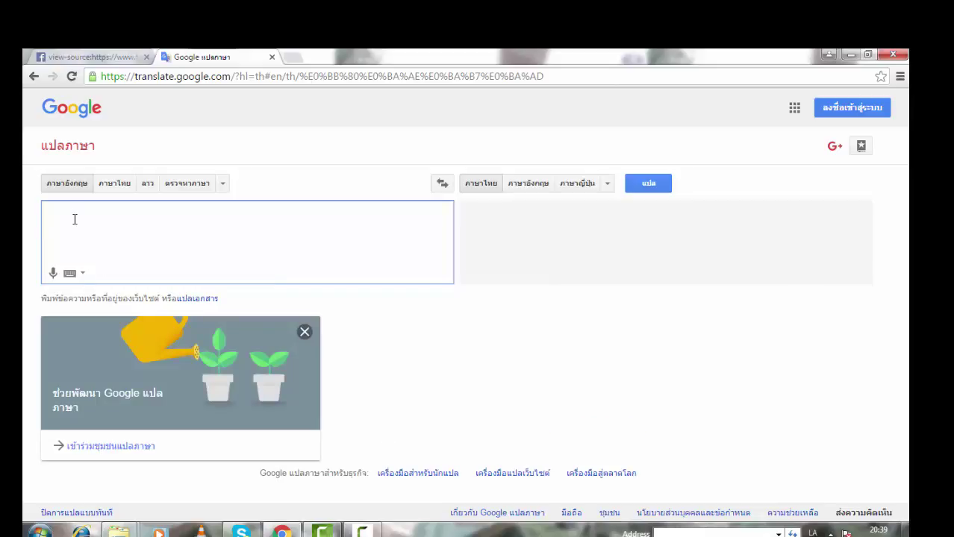
{"action": "type", "text": "ຫຍບຸພະ"}
{"action": "key", "text": "BackSpace"}
{"action": "key", "text": "BackSpace"}
{"action": "key", "text": "BackSpace"}
{"action": "key", "text": "BackSpace"}
{"action": "key", "text": "BackSpace"}
{"action": "key", "text": "BackSpace"}
Step: Enter the English word "sport" and translate it into Thai and into Lao (ลาว)
{"action": "type", "text": "sport"}
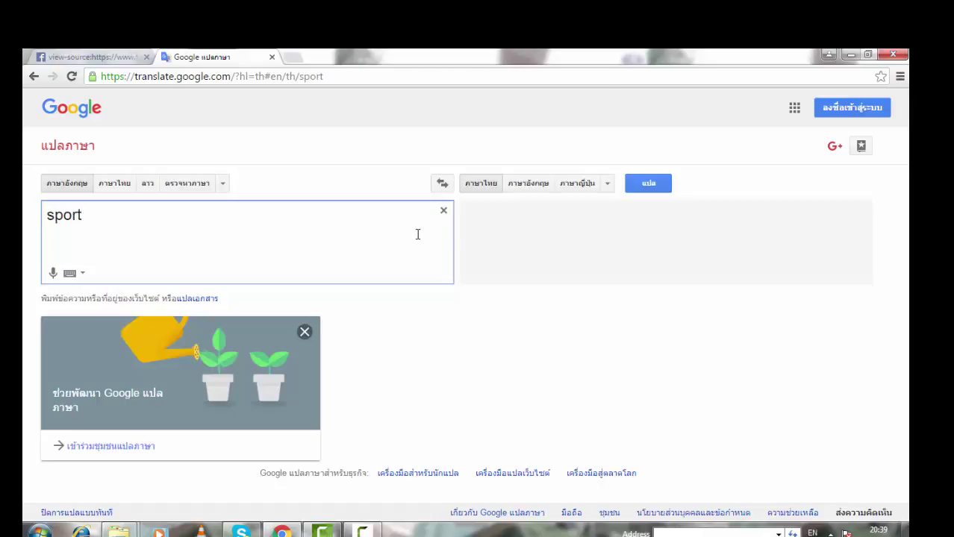
{"action": "left_click", "coordinate": [442, 185]}
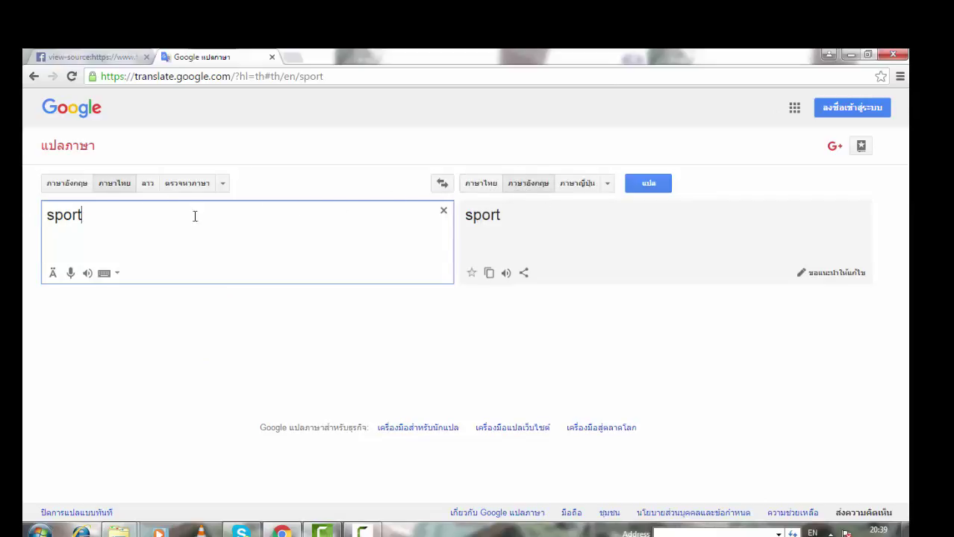
{"action": "left_click", "coordinate": [482, 189]}
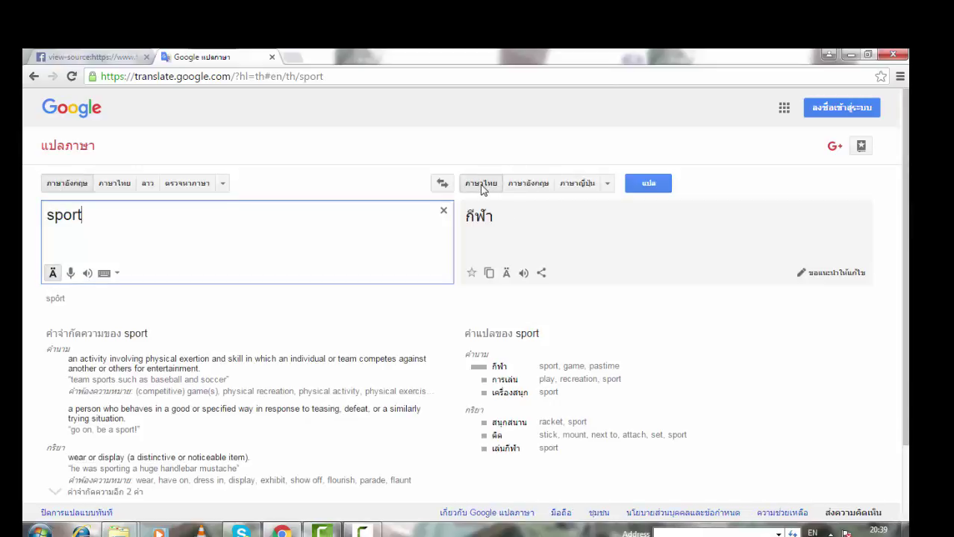
{"action": "left_click", "coordinate": [607, 185]}
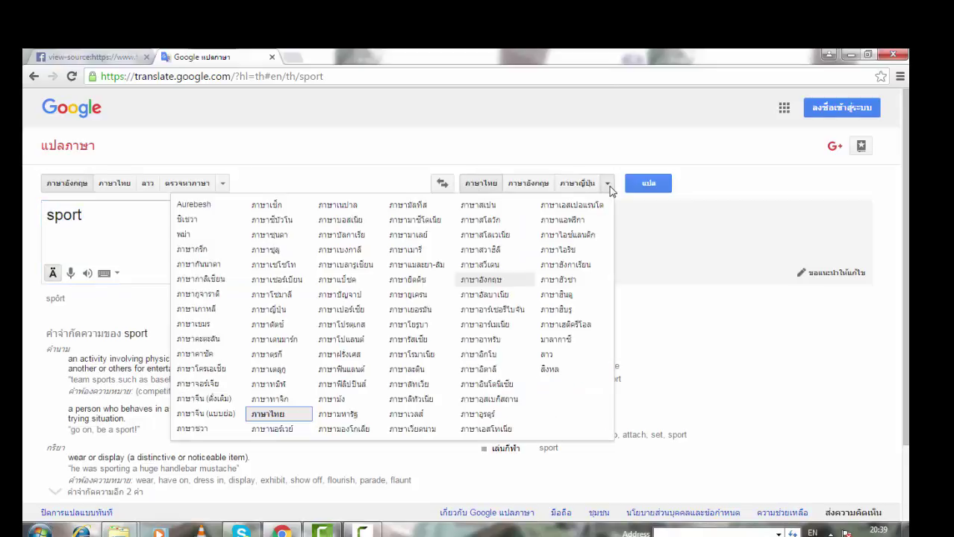
{"action": "left_click", "coordinate": [550, 356]}
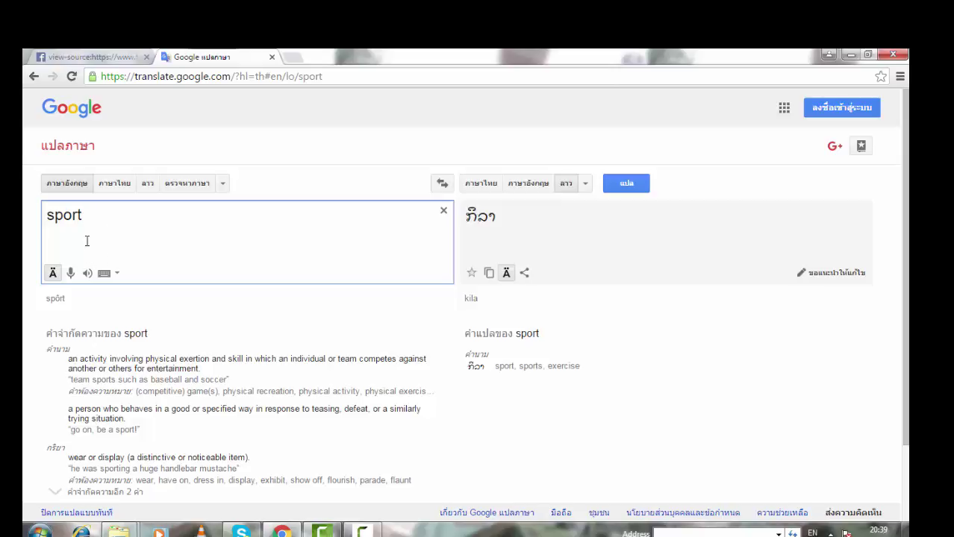
Step: Switch the translation of "sport" back to Thai (ภาษาไทย) and play the pronunciation of the Thai word
{"action": "left_click_drag", "start_coordinate": [87, 215], "coordinate": [54, 215]}
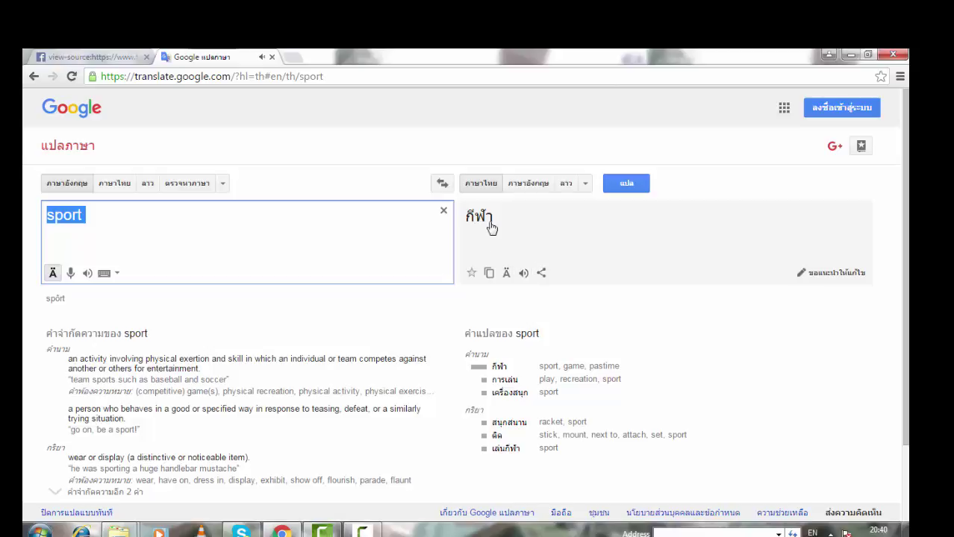
{"action": "left_click_drag", "start_coordinate": [503, 220], "coordinate": [461, 218]}
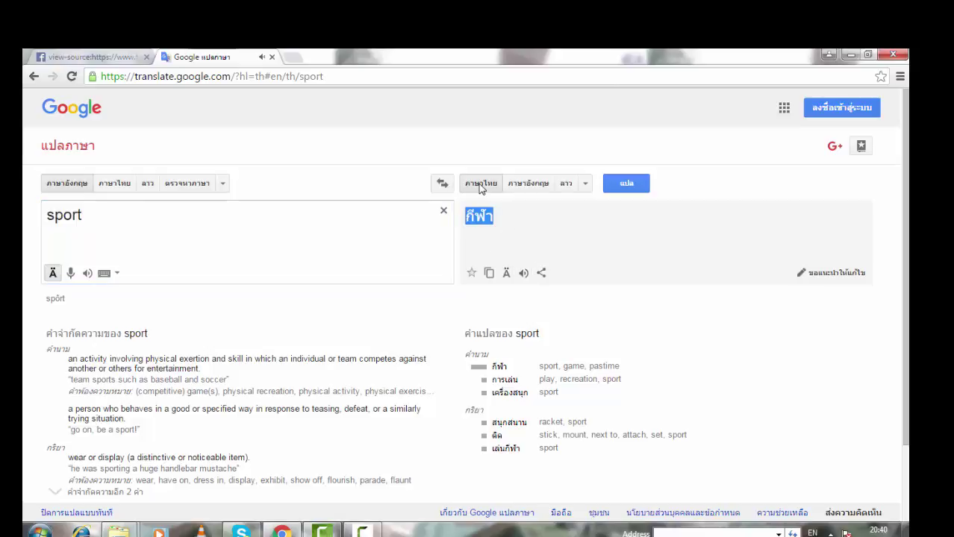
{"action": "left_click", "coordinate": [524, 274]}
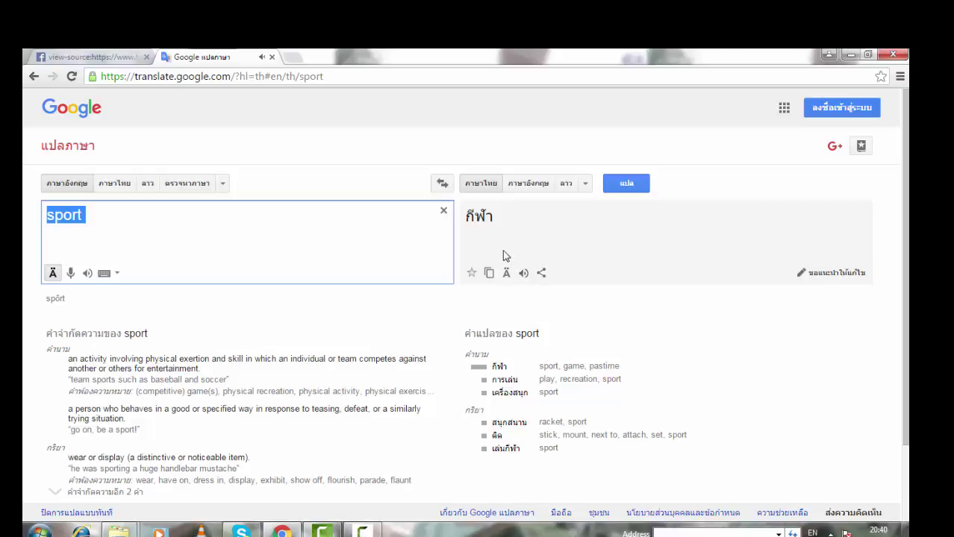
{"action": "left_click", "coordinate": [253, 235]}
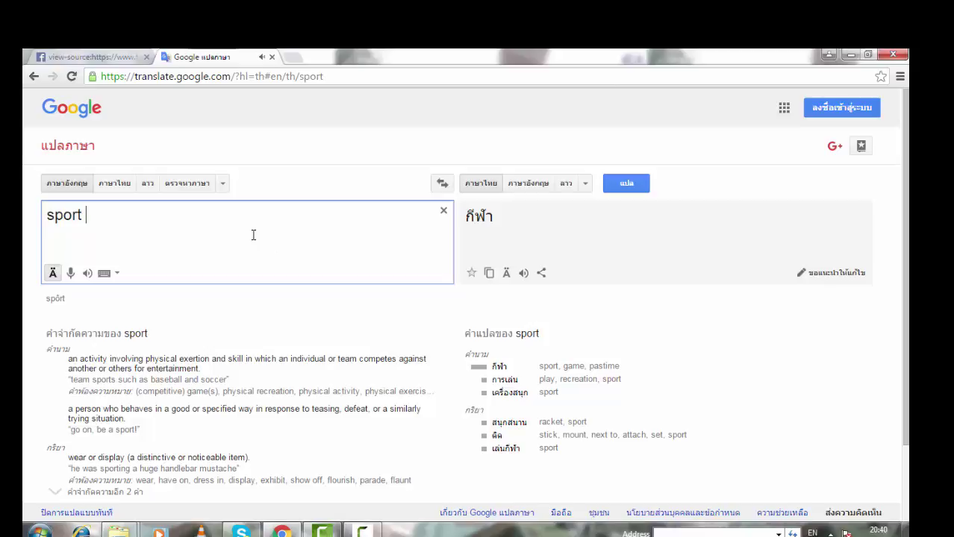